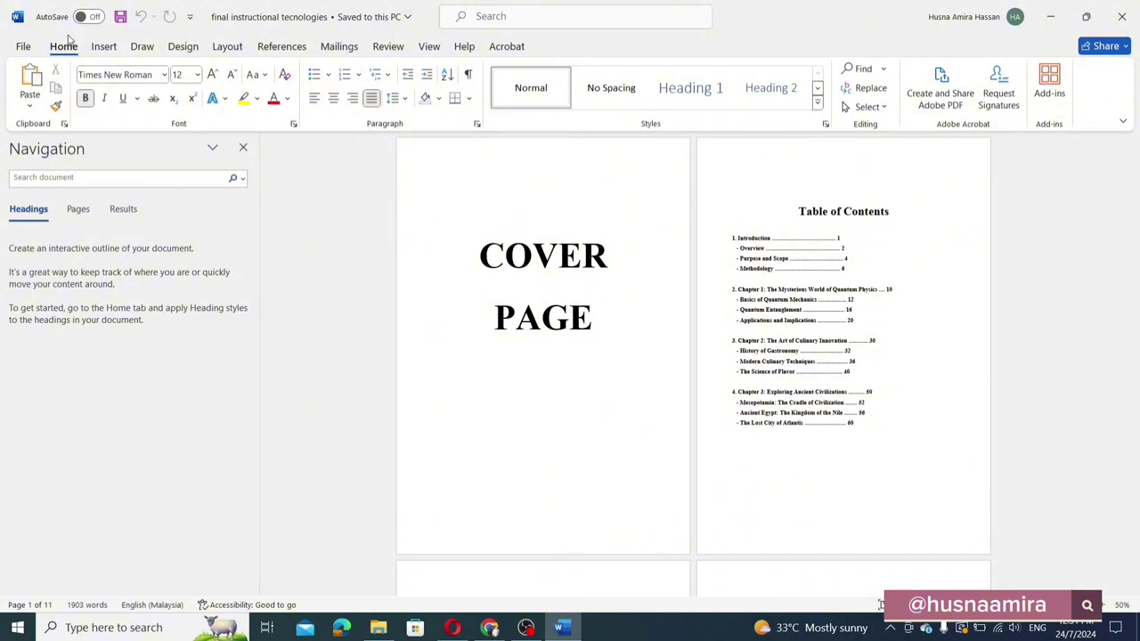
# Insert a Plain Number 2 page number, centred at the bottom of each page.
pyautogui.click(104, 46)
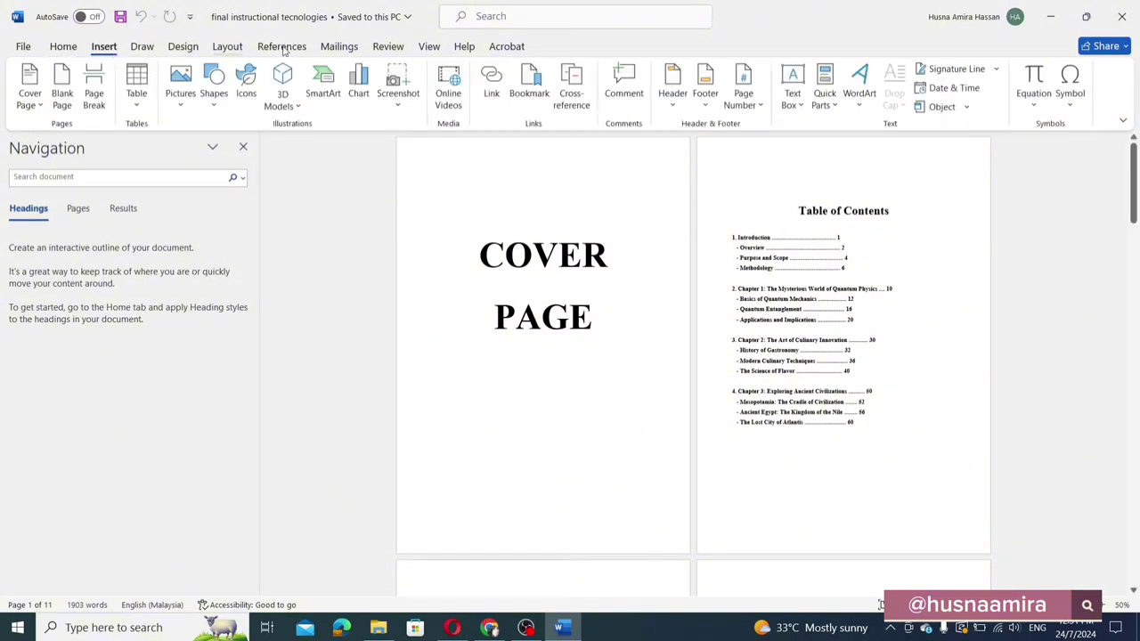
pyautogui.click(743, 93)
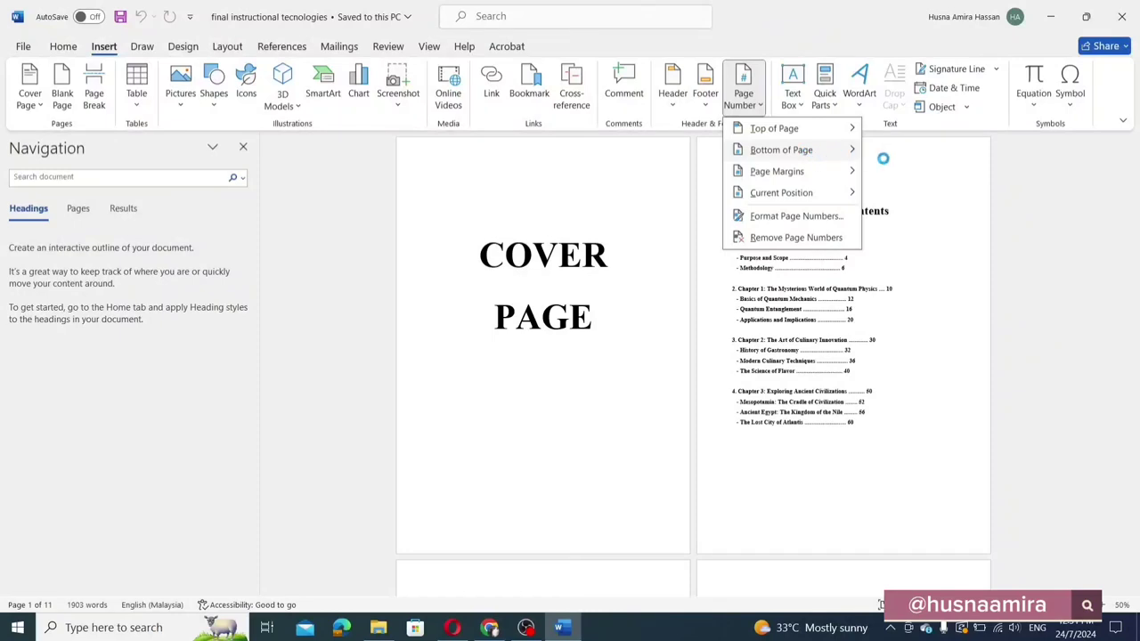
pyautogui.click(774, 151)
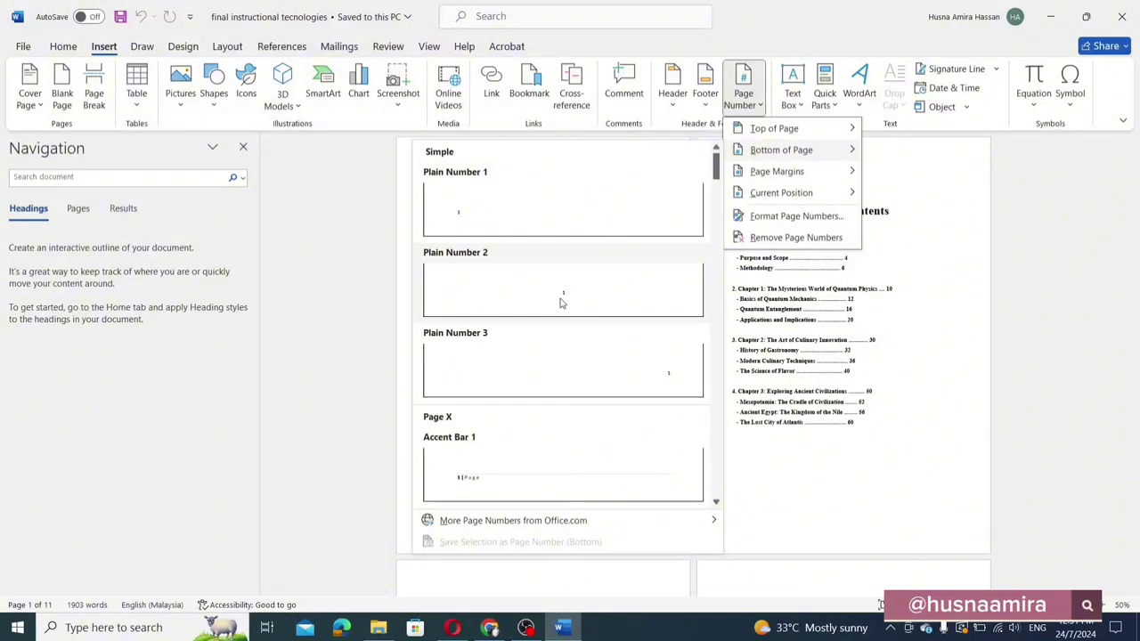
pyautogui.click(560, 303)
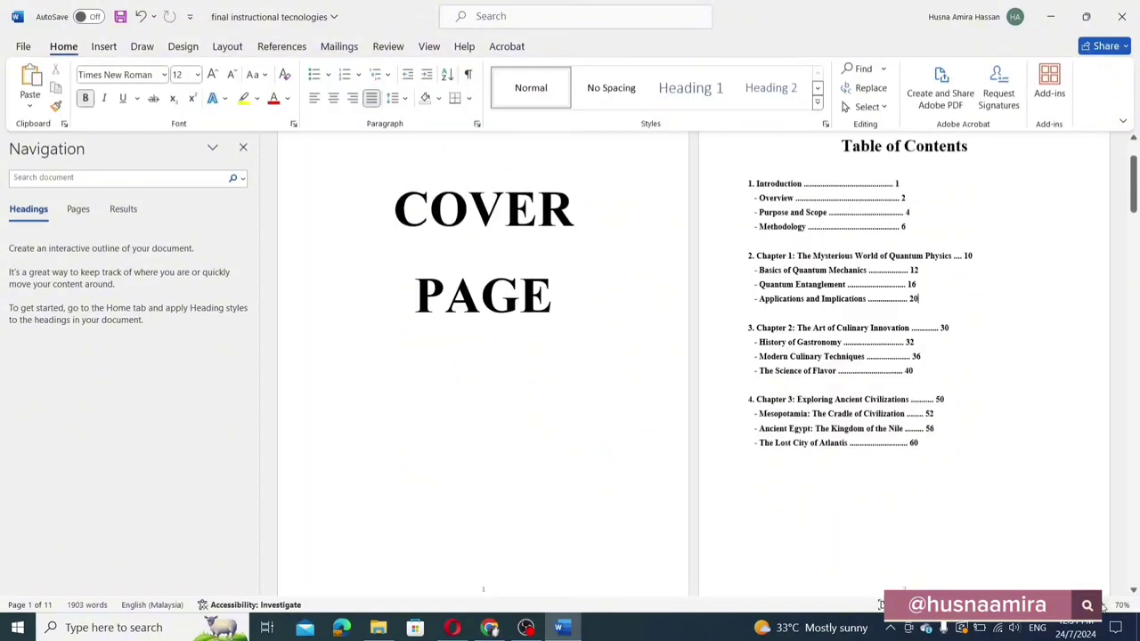
pyautogui.moveTo(1134, 182); pyautogui.dragTo(1137, 282)
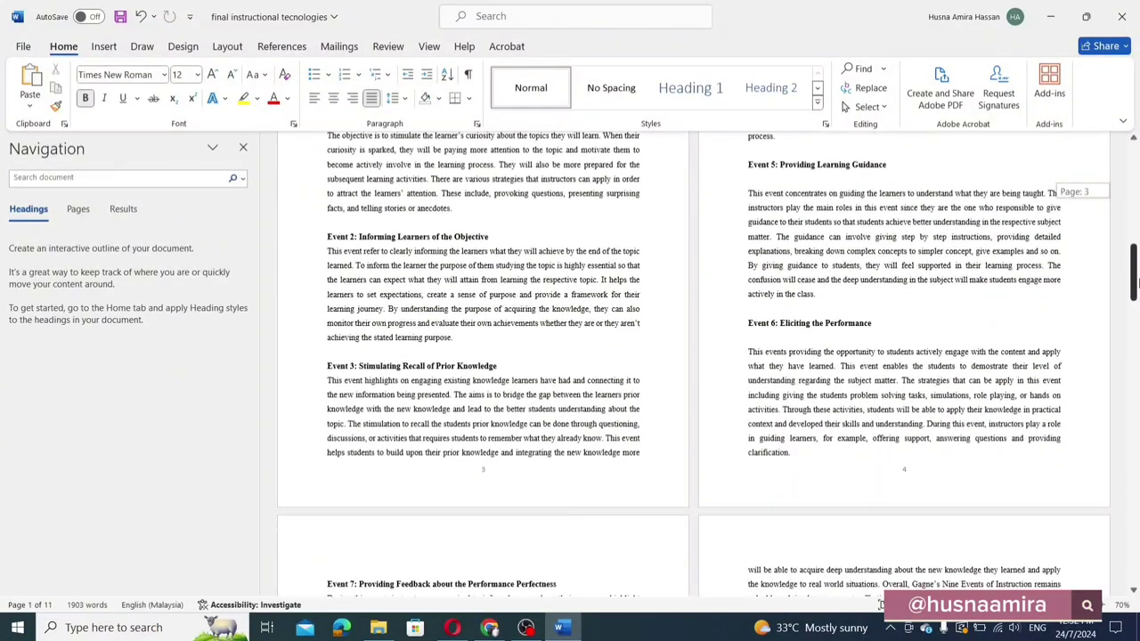
pyautogui.moveTo(1137, 282); pyautogui.dragTo(1136, 206)
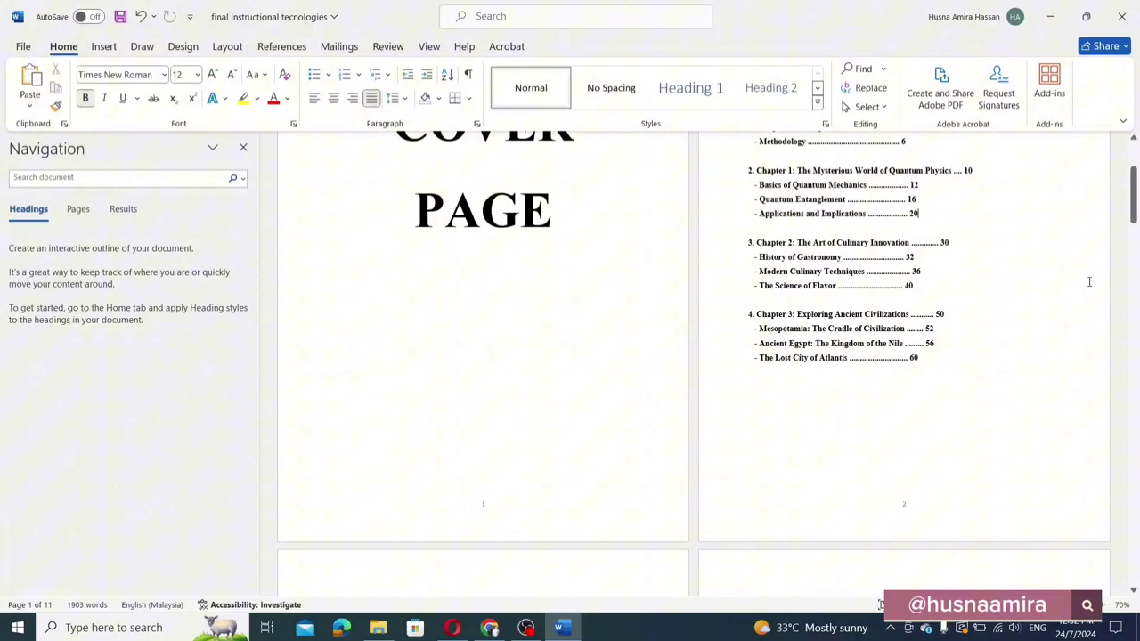
pyautogui.click(1015, 605)
pyautogui.click(1015, 605)
pyautogui.scroll(3, 1044, 362)
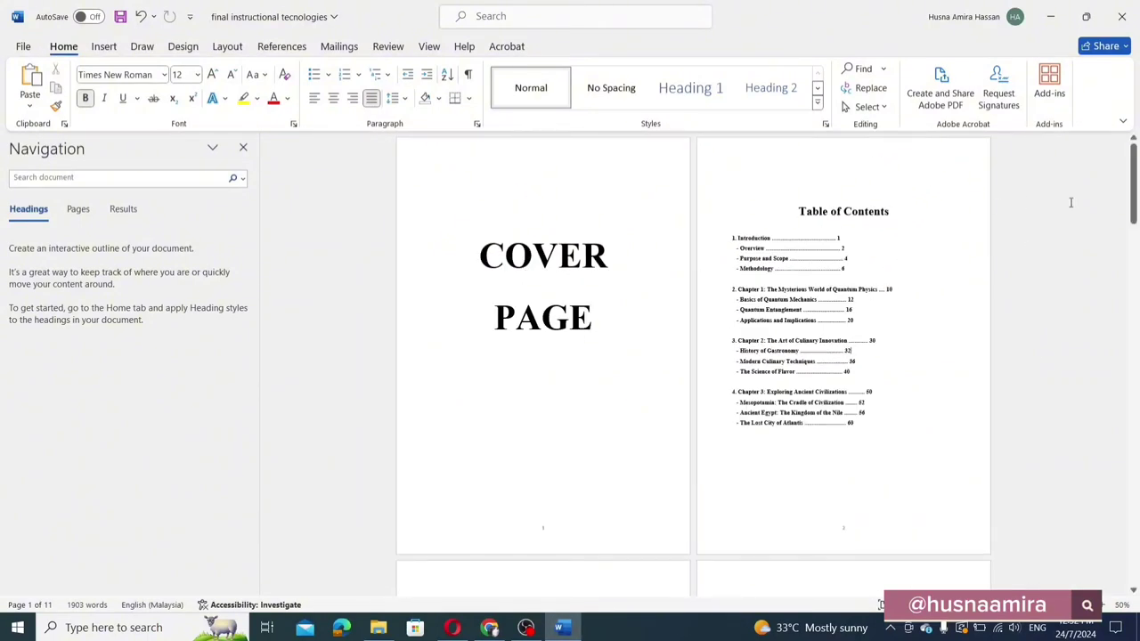
pyautogui.moveTo(1133, 213)
pyautogui.mouseDown()
pyautogui.moveTo(1133, 291)
pyautogui.moveTo(1133, 281)
pyautogui.mouseUp()
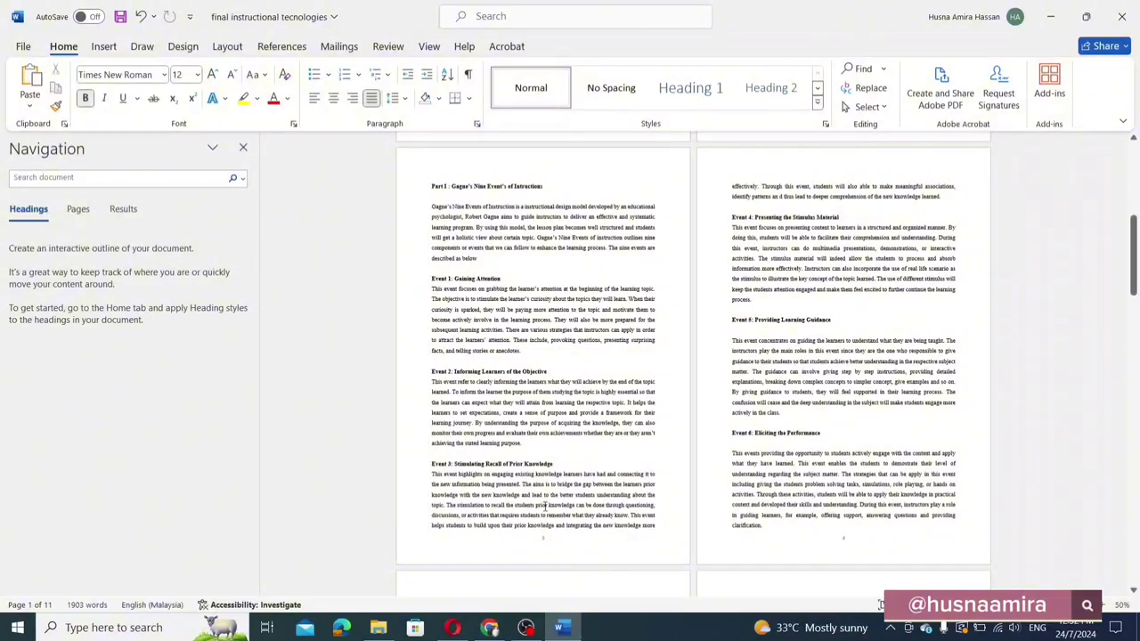
pyautogui.scroll(5, 571, 432)
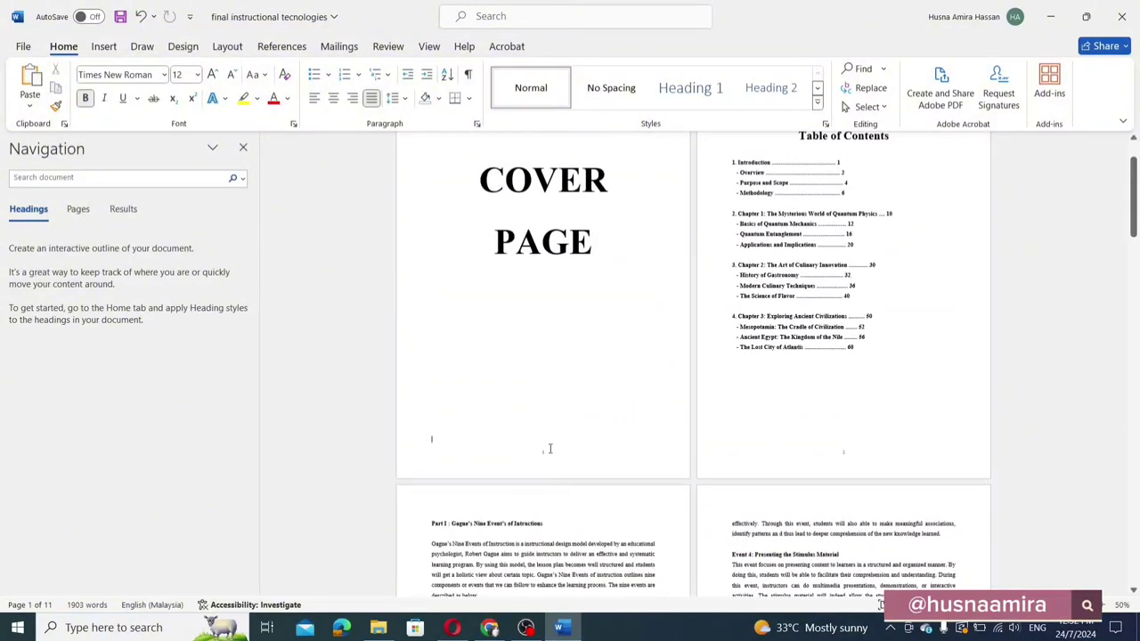
pyautogui.doubleClick(550, 449)
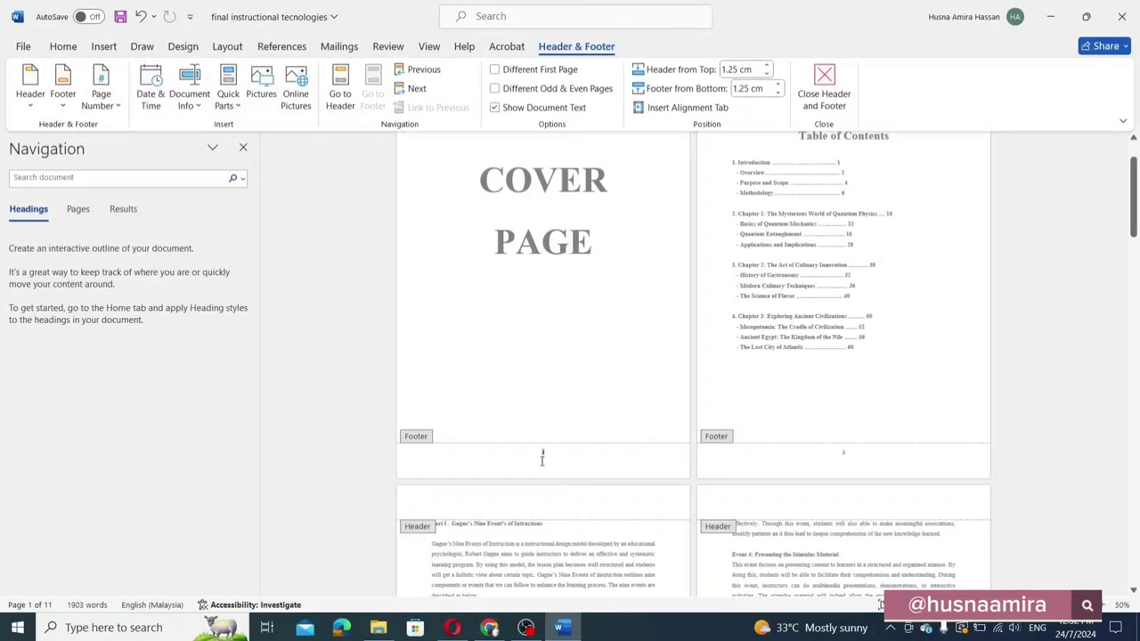
pyautogui.click(544, 453)
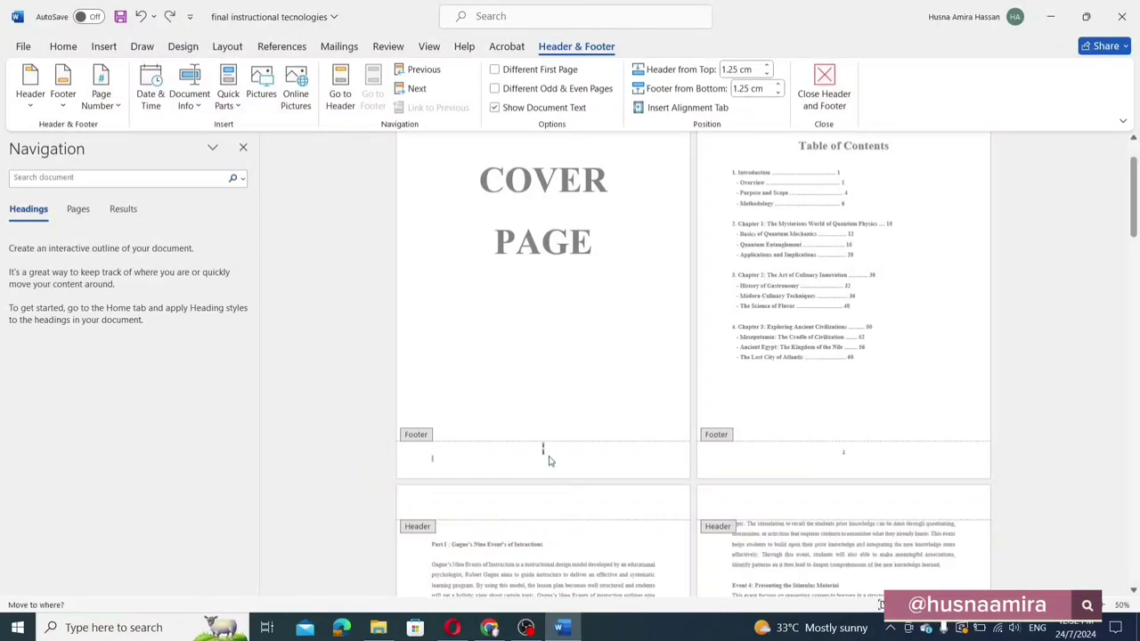
pyautogui.doubleClick(562, 402)
pyautogui.moveTo(1137, 215); pyautogui.dragTo(1136, 242)
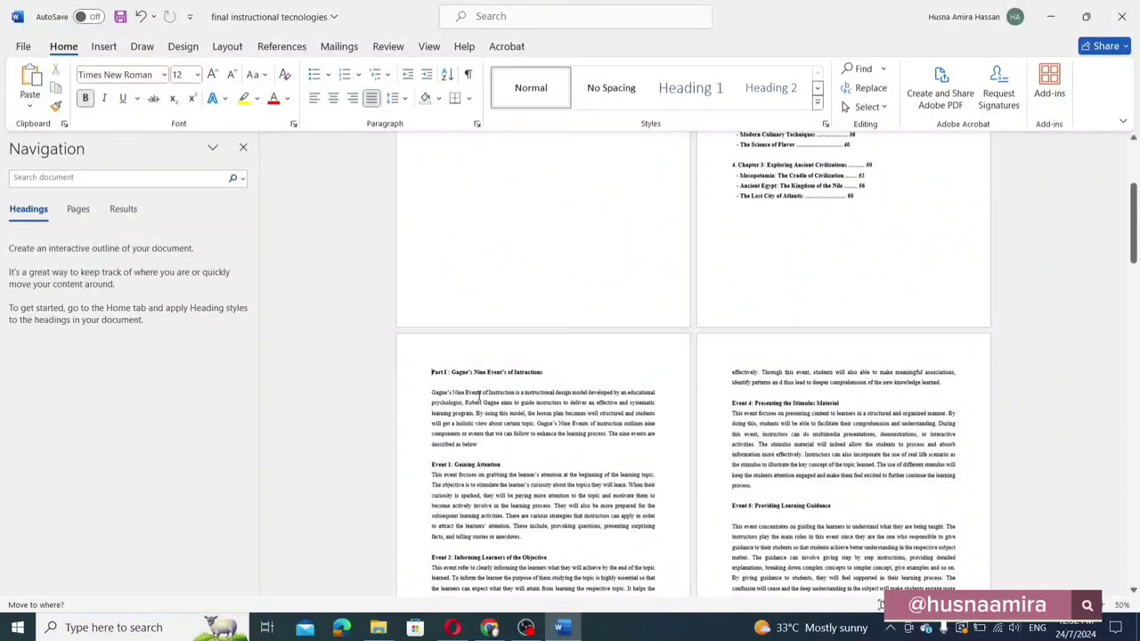
# Insert a Next Page section break before 'Part I', after the contents page.
pyautogui.click(225, 49)
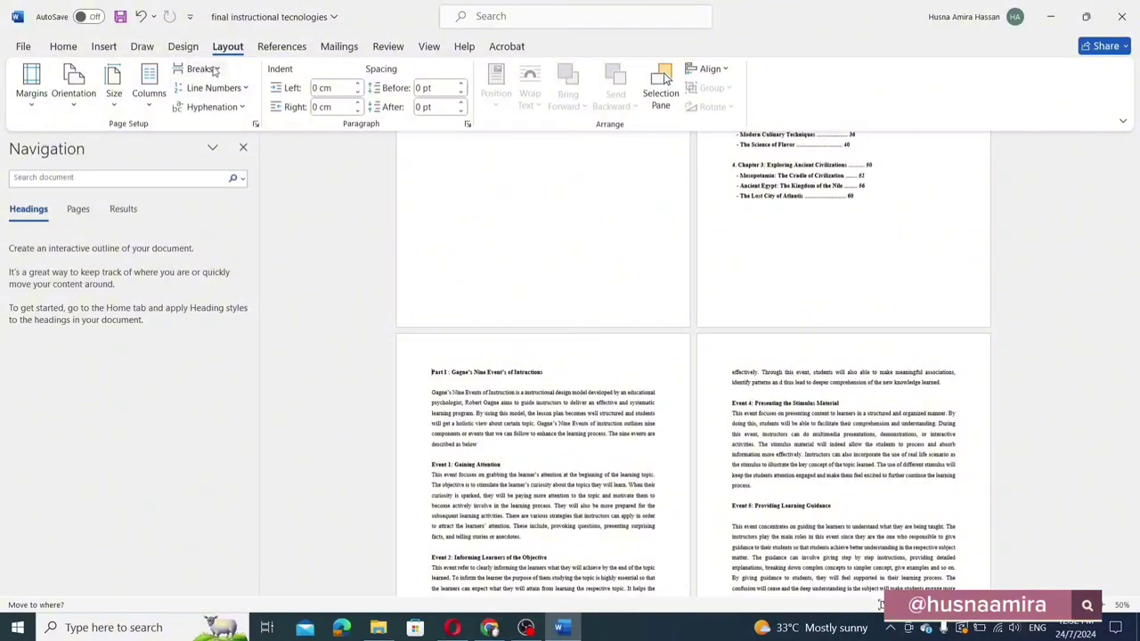
pyautogui.click(214, 69)
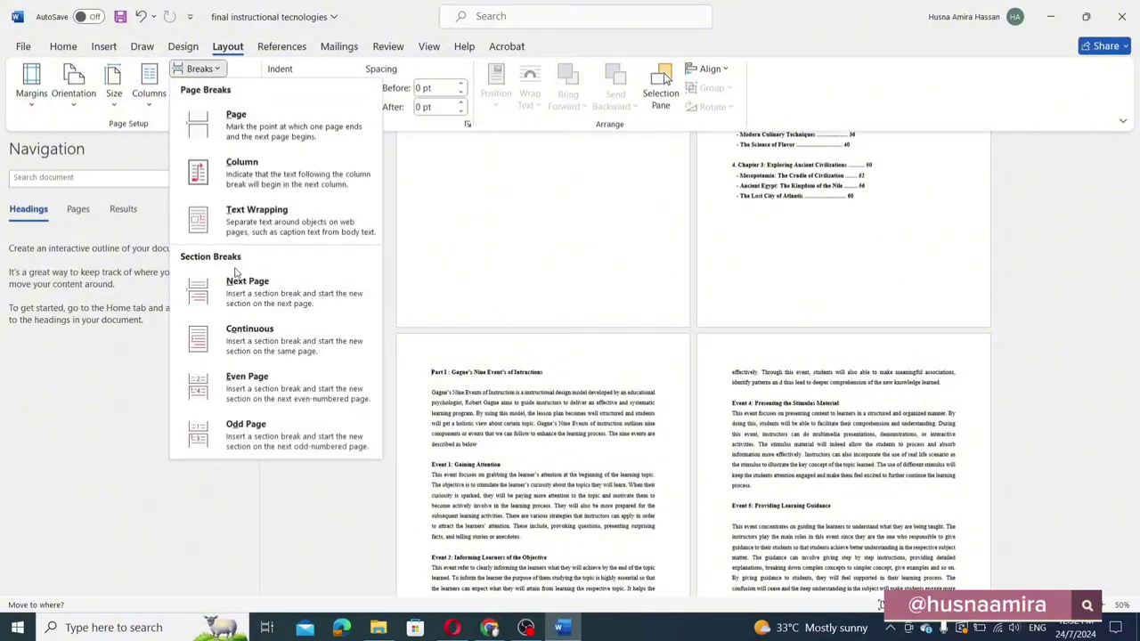
pyautogui.click(252, 301)
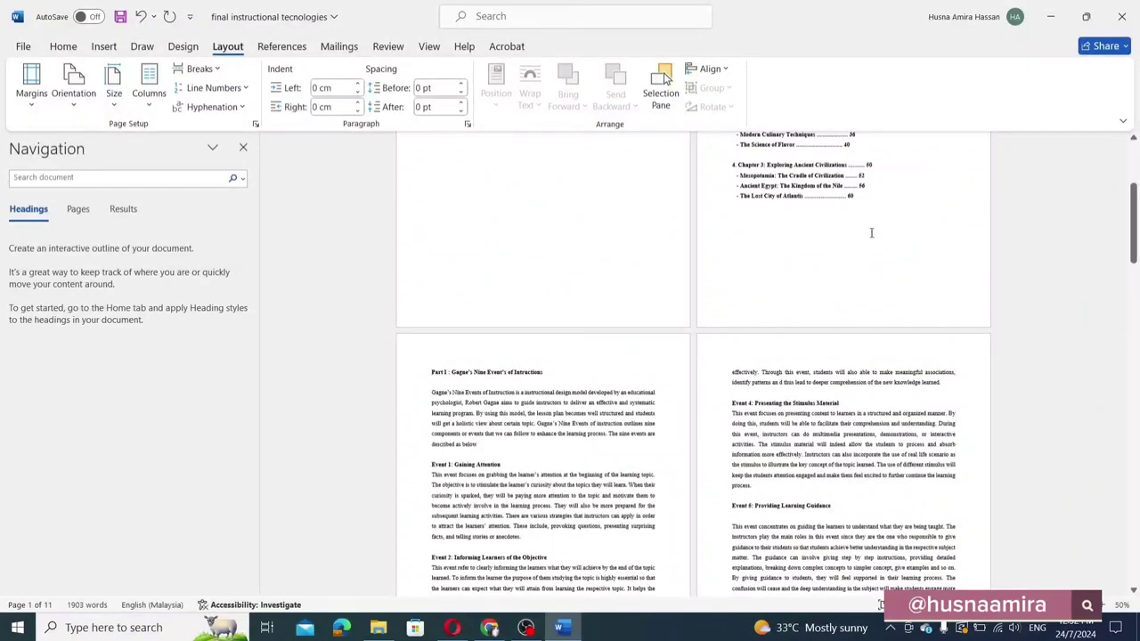
pyautogui.scroll(-3, 1132, 236)
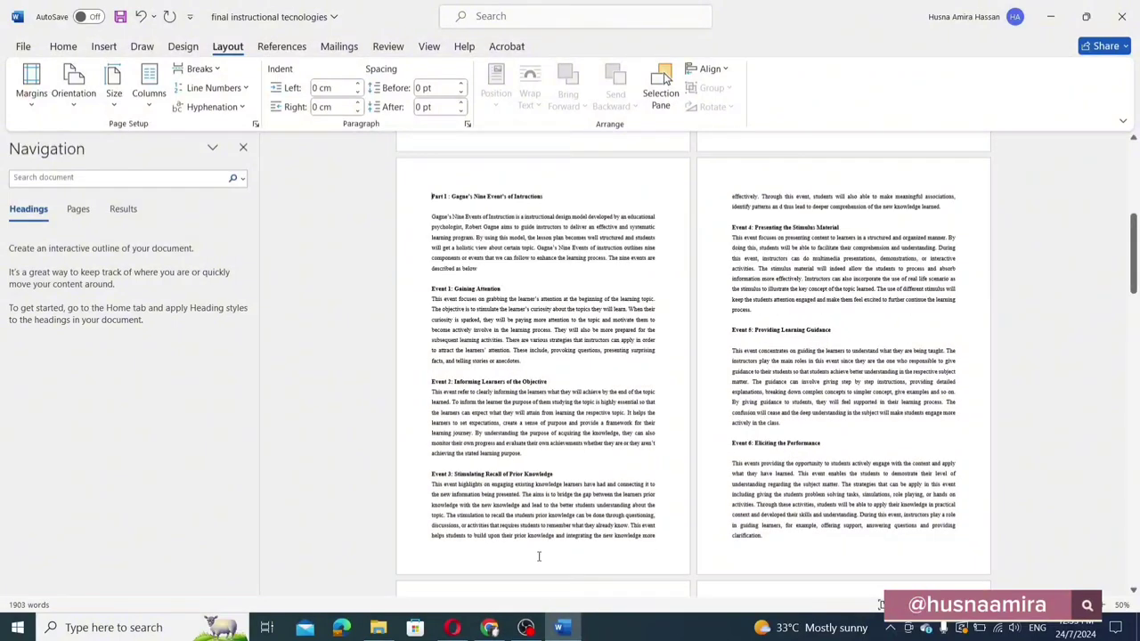
# Add a Plain Number 2 centred page number to the Section 2 footer.
pyautogui.doubleClick(538, 557)
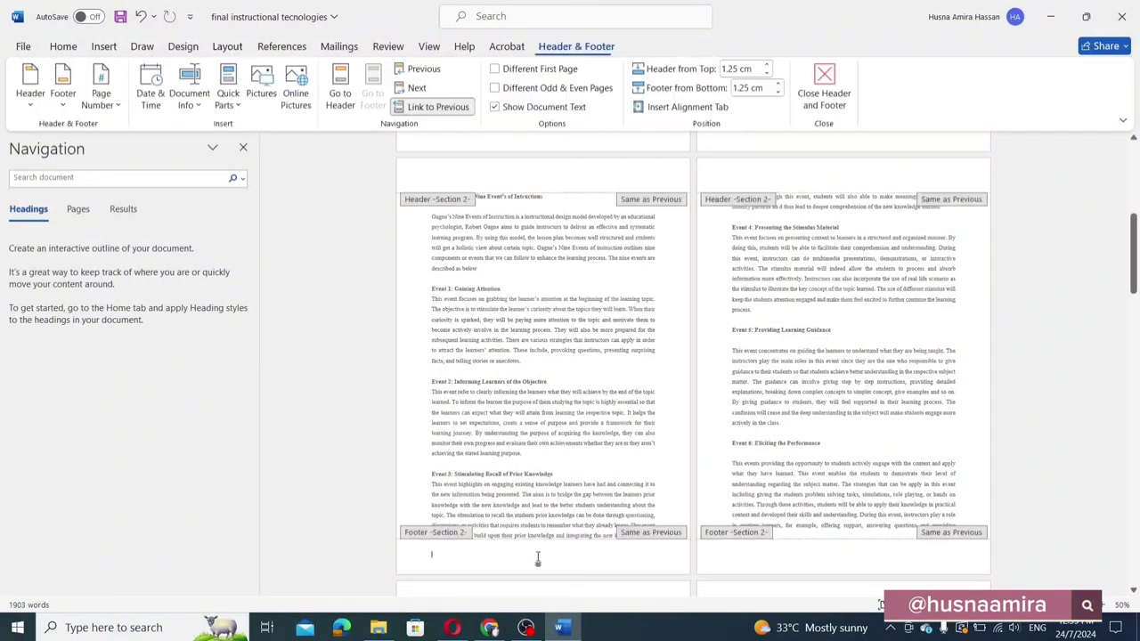
pyautogui.click(104, 49)
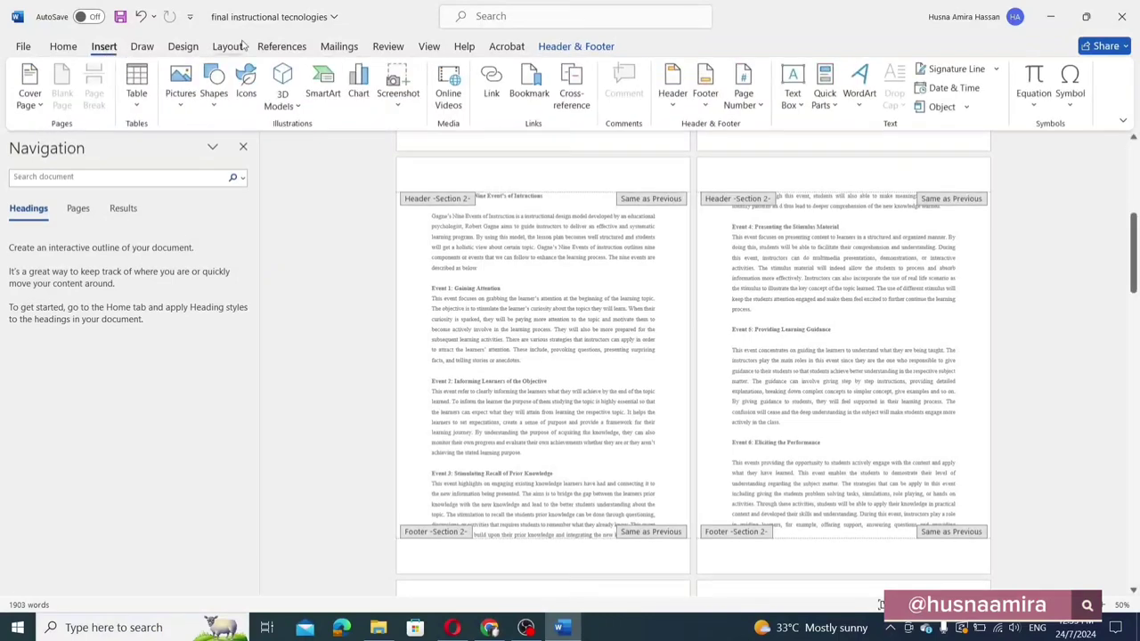
pyautogui.click(752, 98)
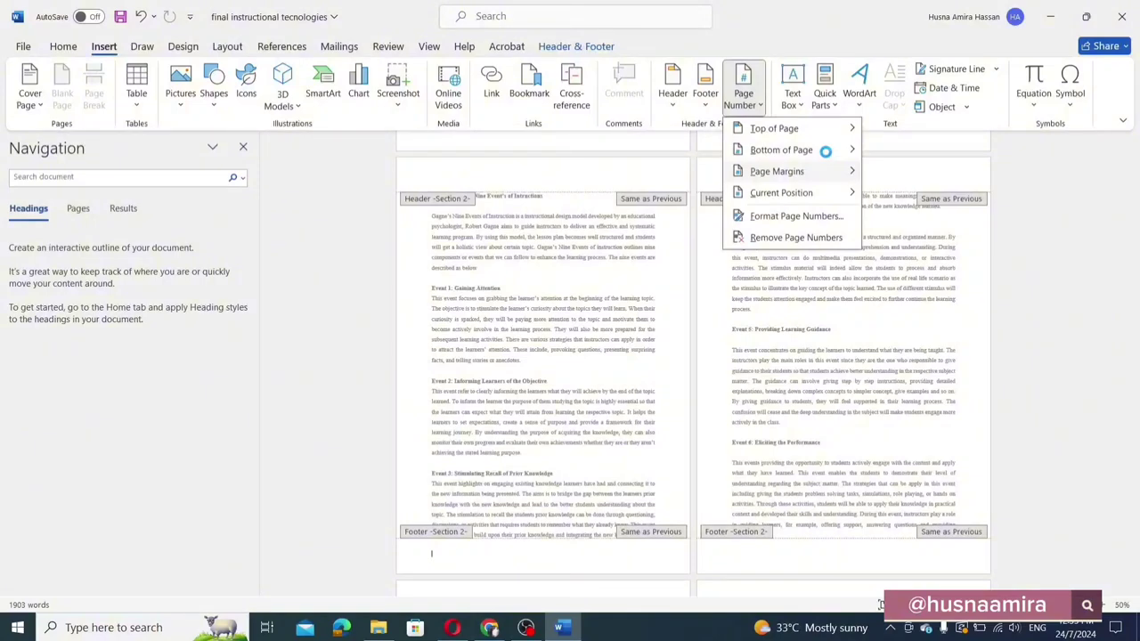
pyautogui.moveTo(851, 151)
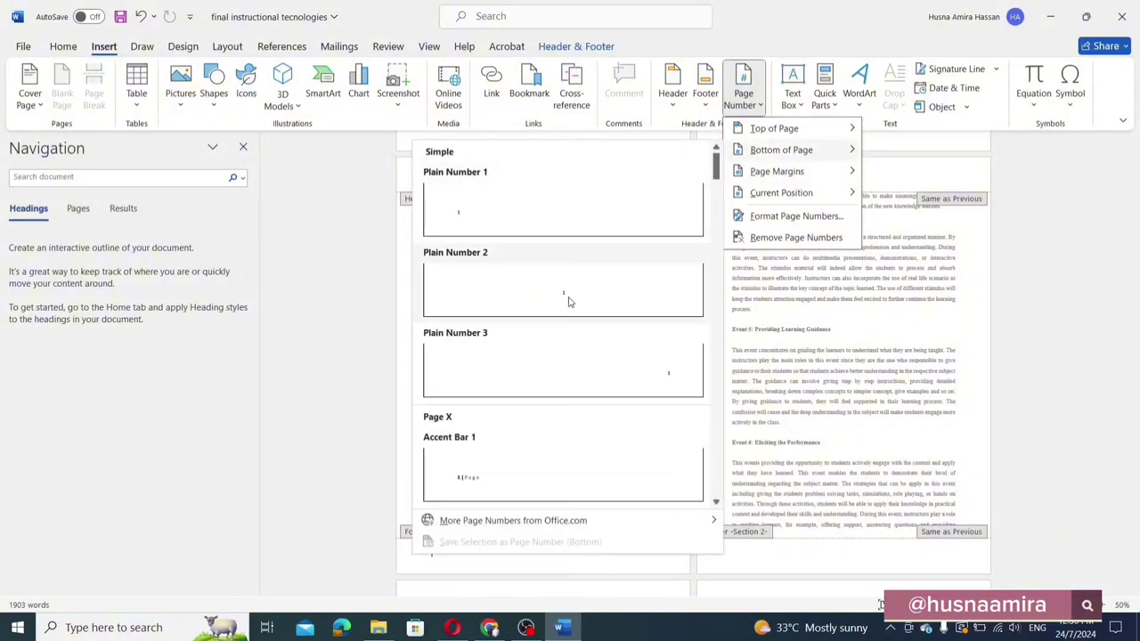
pyautogui.click(569, 302)
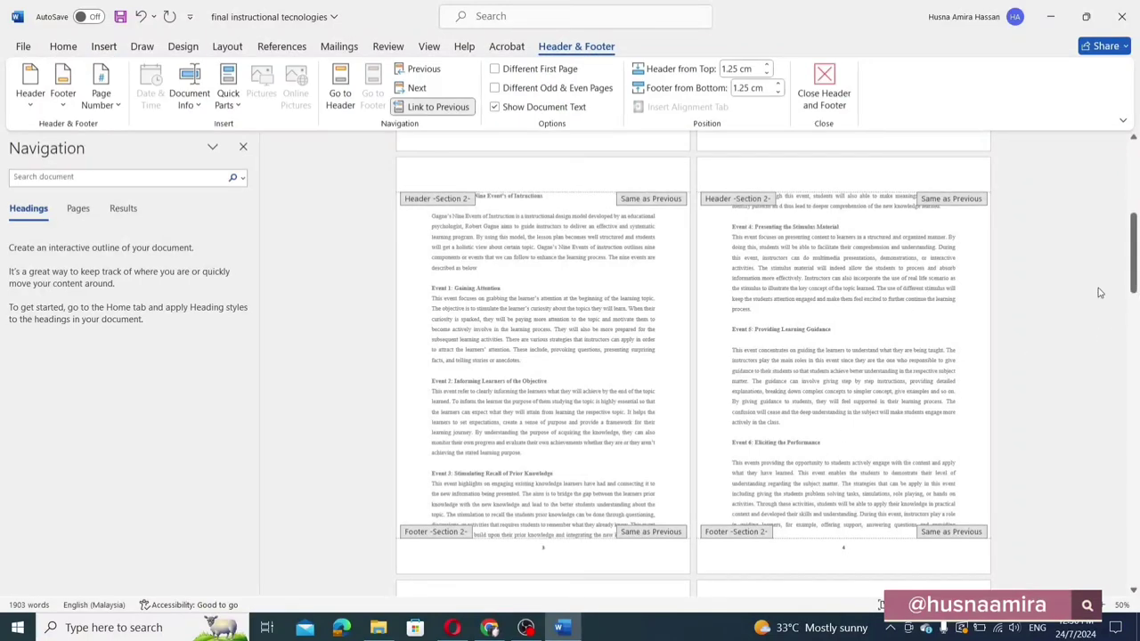
# Turn off Link to Previous for the Section 2 footer.
pyautogui.scroll(2, 1131, 259)
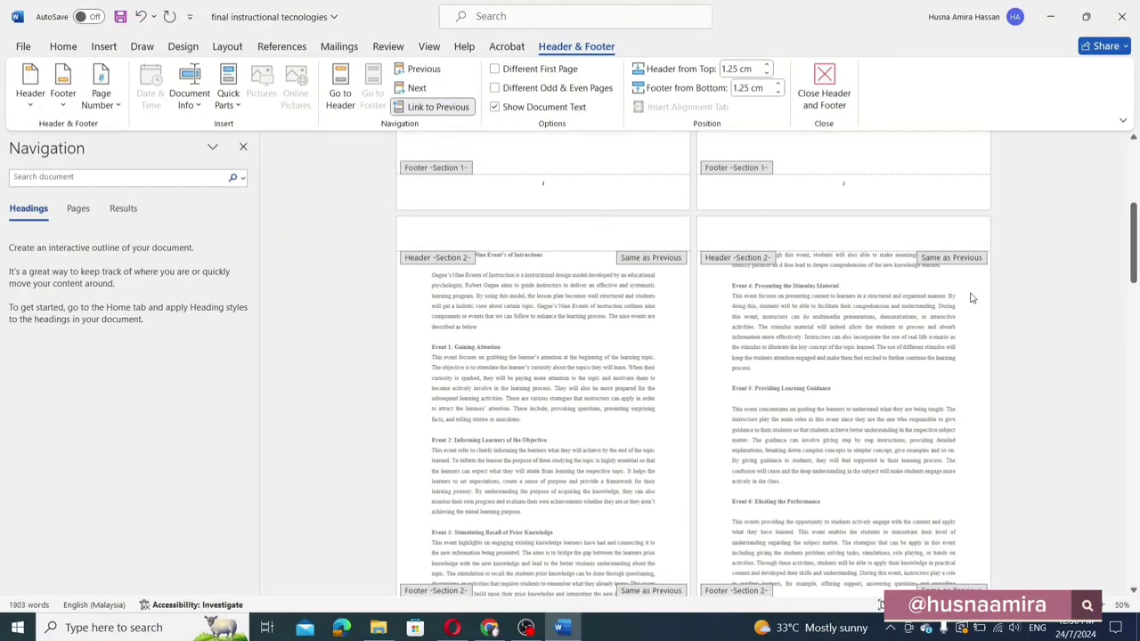
pyautogui.scroll(-3, 620, 470)
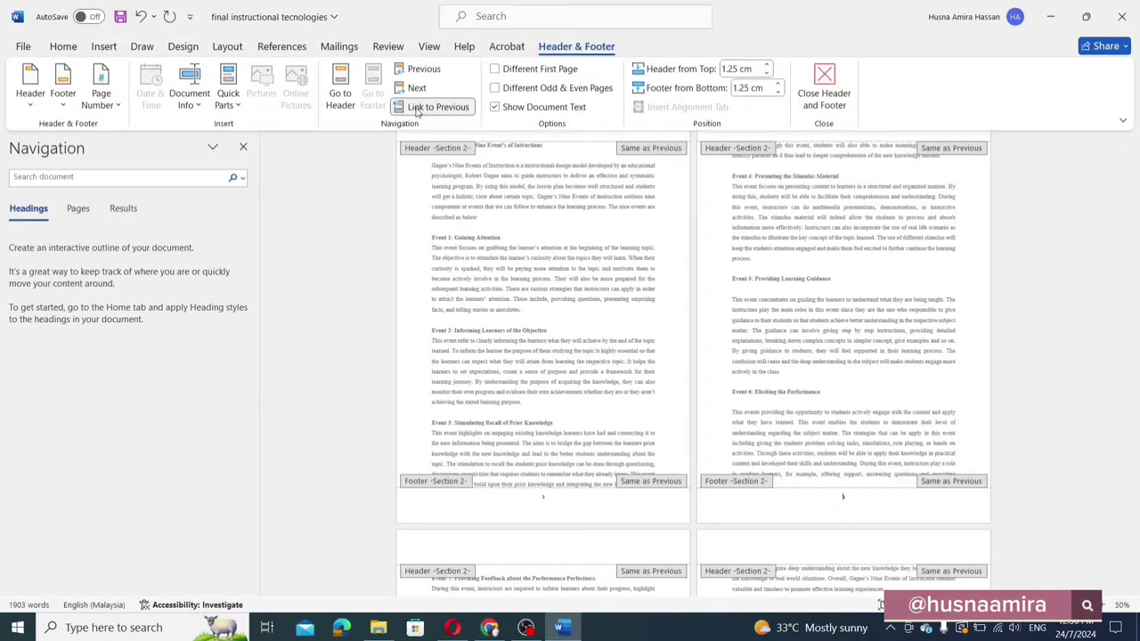
pyautogui.click(416, 110)
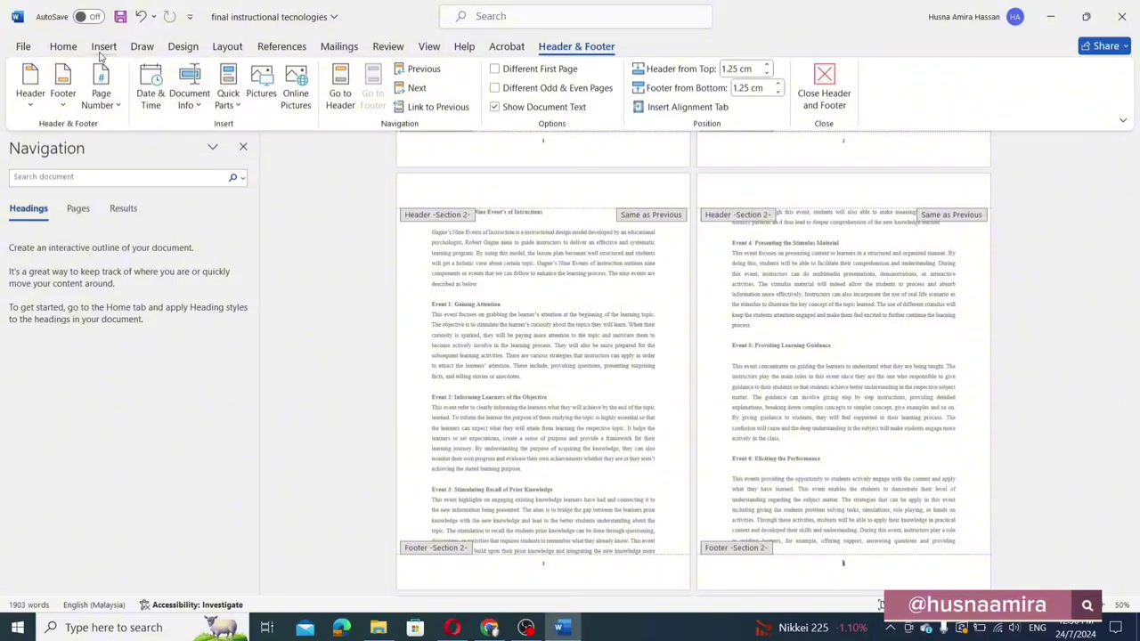
# Set Section 2 page numbering to start at 1 in Format Page Numbers.
pyautogui.click(107, 49)
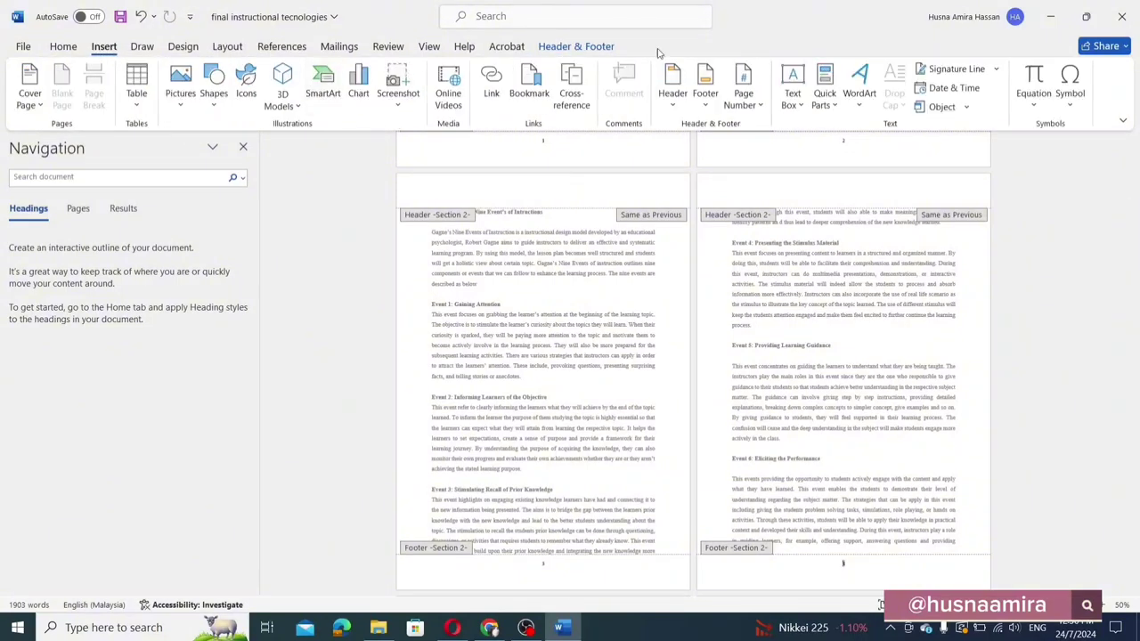
pyautogui.click(748, 98)
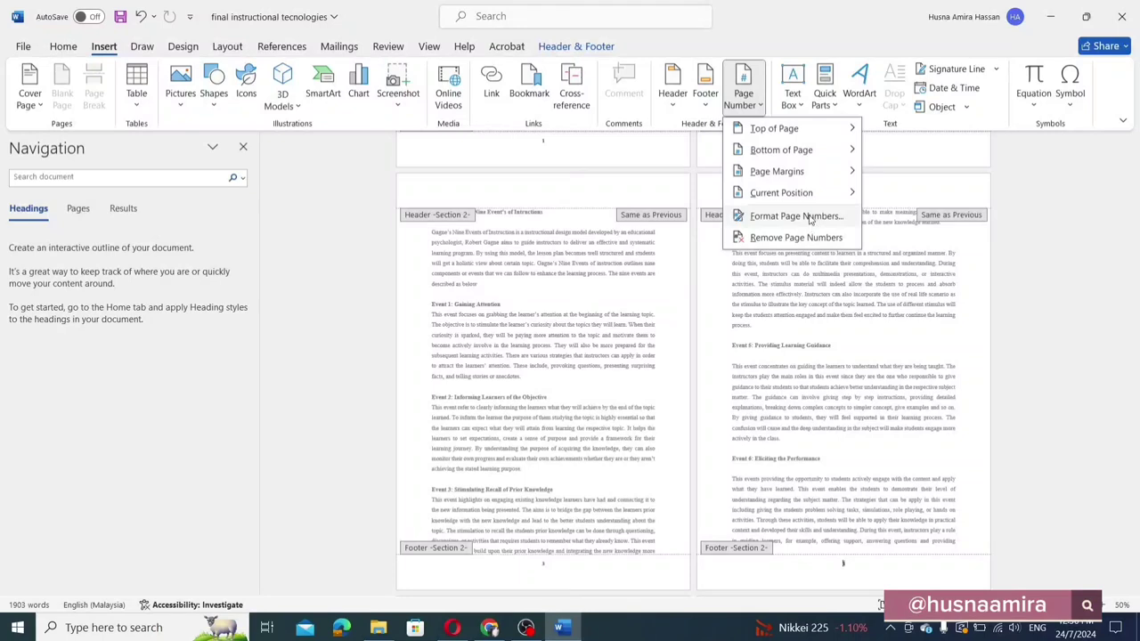
pyautogui.click(795, 216)
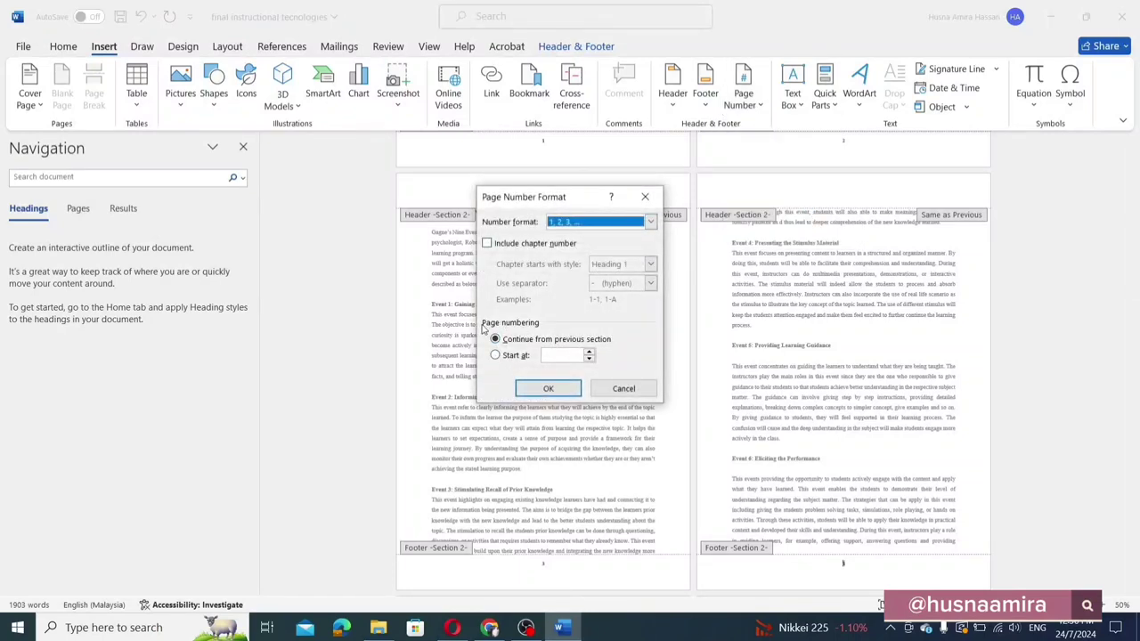
pyautogui.click(495, 356)
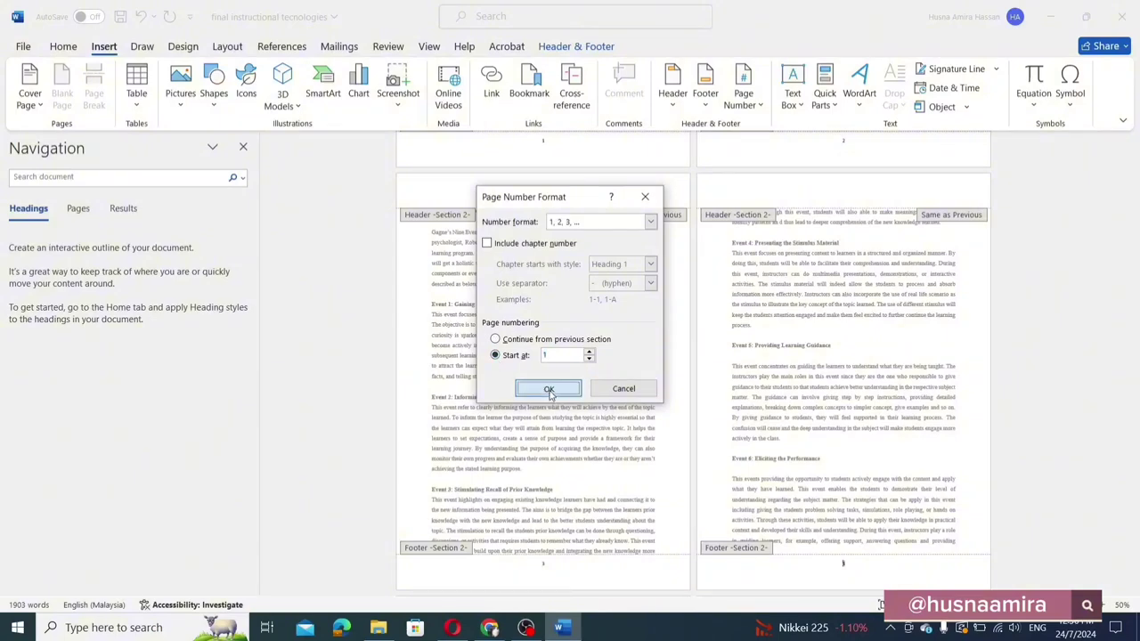
pyautogui.click(549, 390)
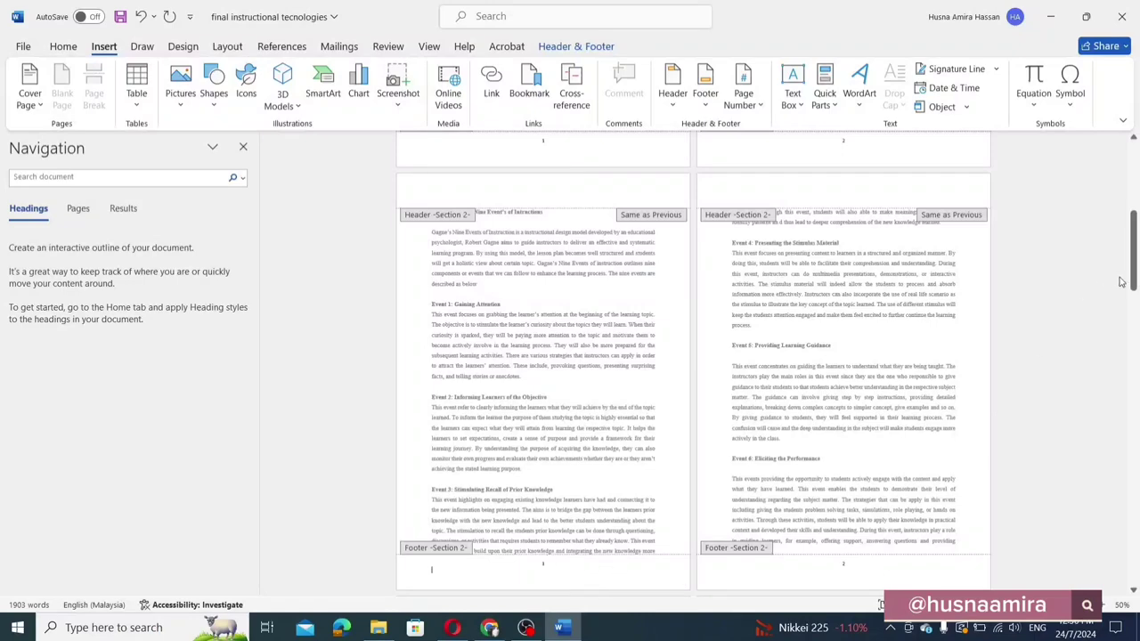
# Check the cover page, then close header and footer editing to return to the body.
pyautogui.moveTo(1132, 283); pyautogui.dragTo(1137, 343)
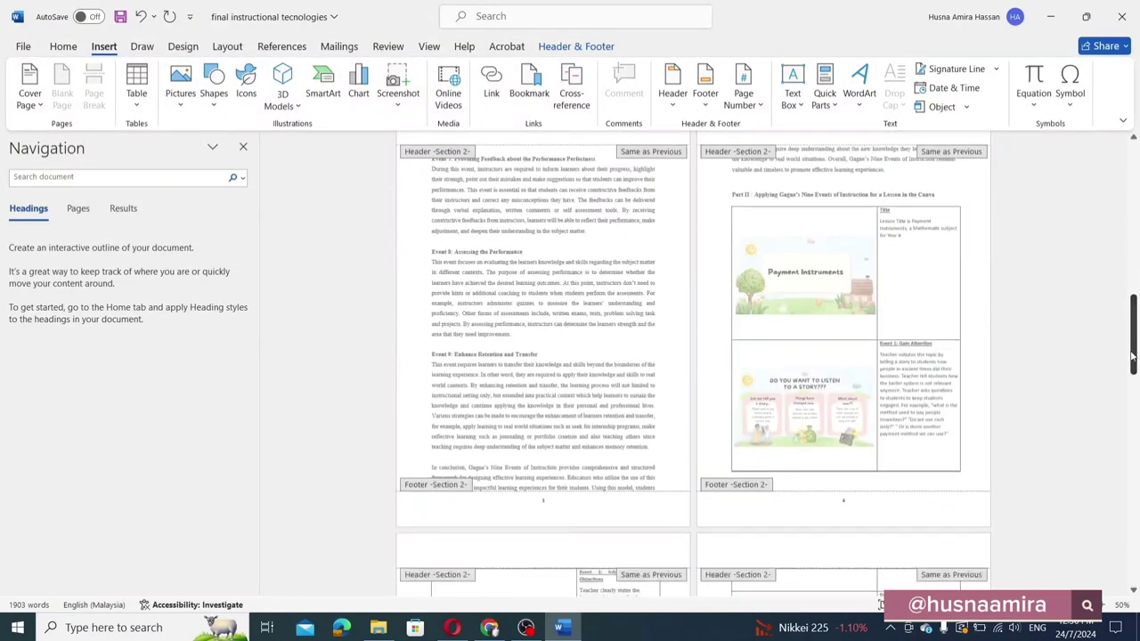
pyautogui.moveTo(1134, 320); pyautogui.dragTo(1136, 173)
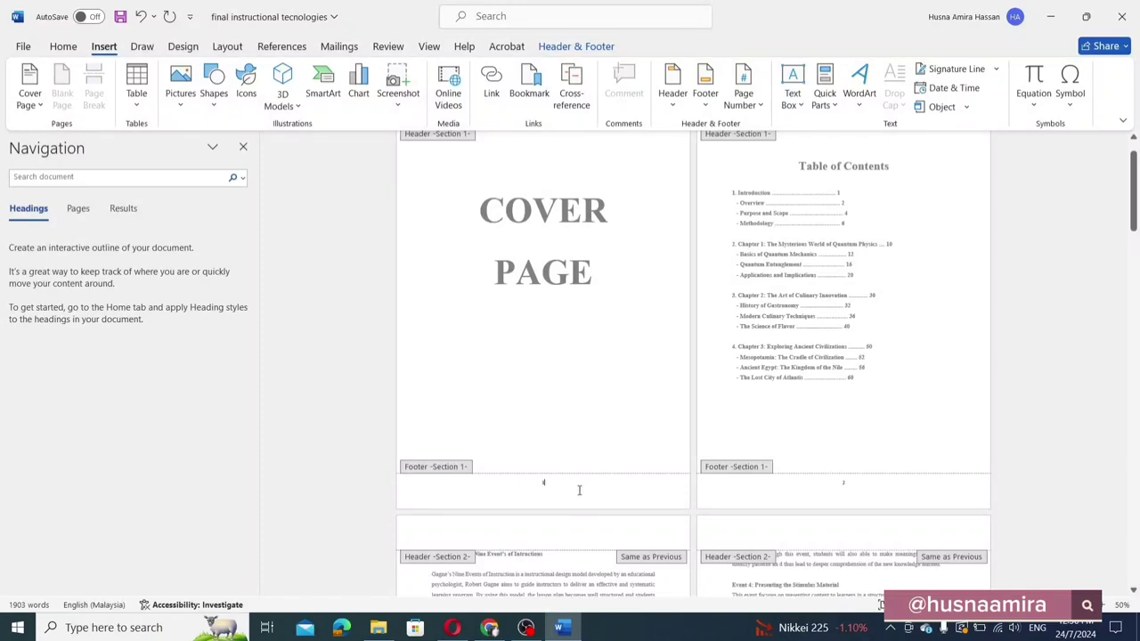
pyautogui.doubleClick(608, 395)
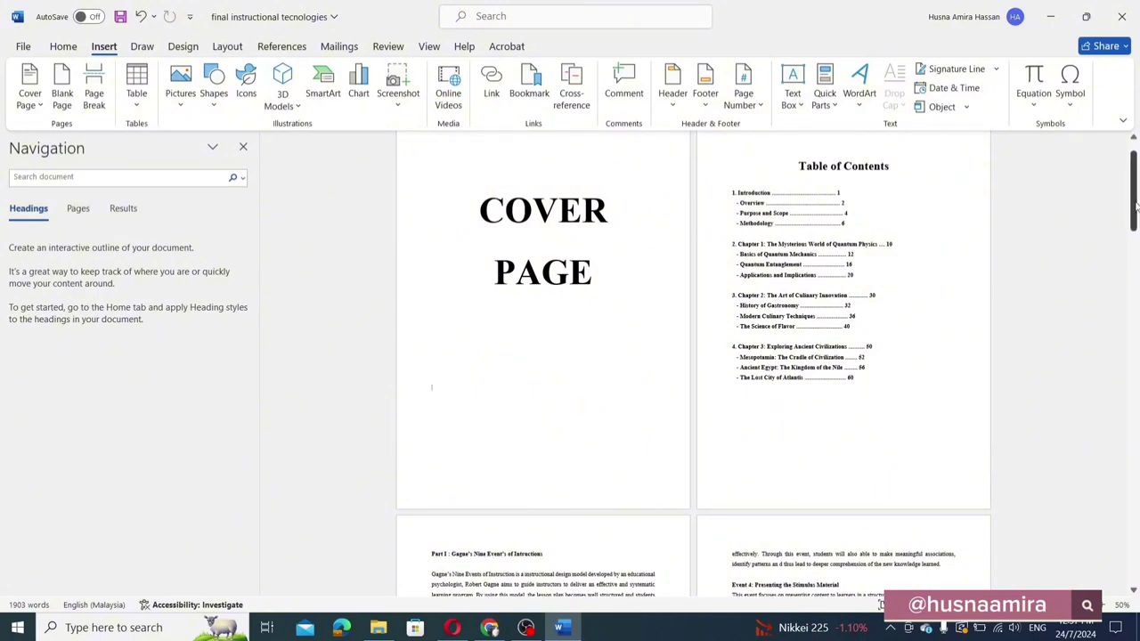
pyautogui.moveTo(1136, 206); pyautogui.dragTo(1131, 278)
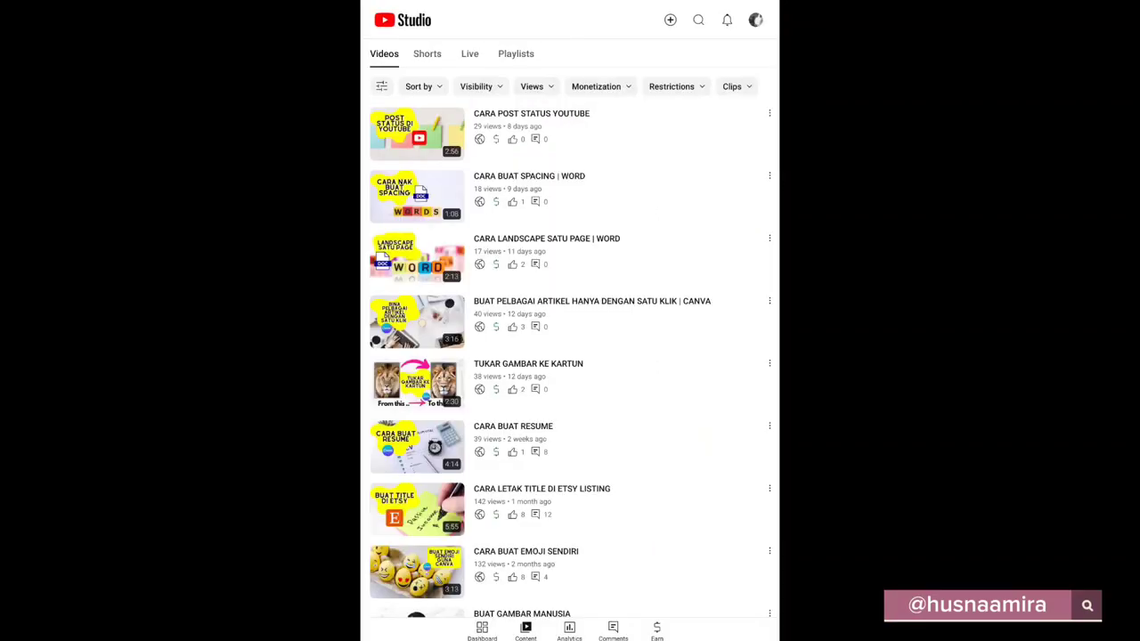
pyautogui.scroll(-1, 570, 356)
pyautogui.scroll(-1, 570, 356)
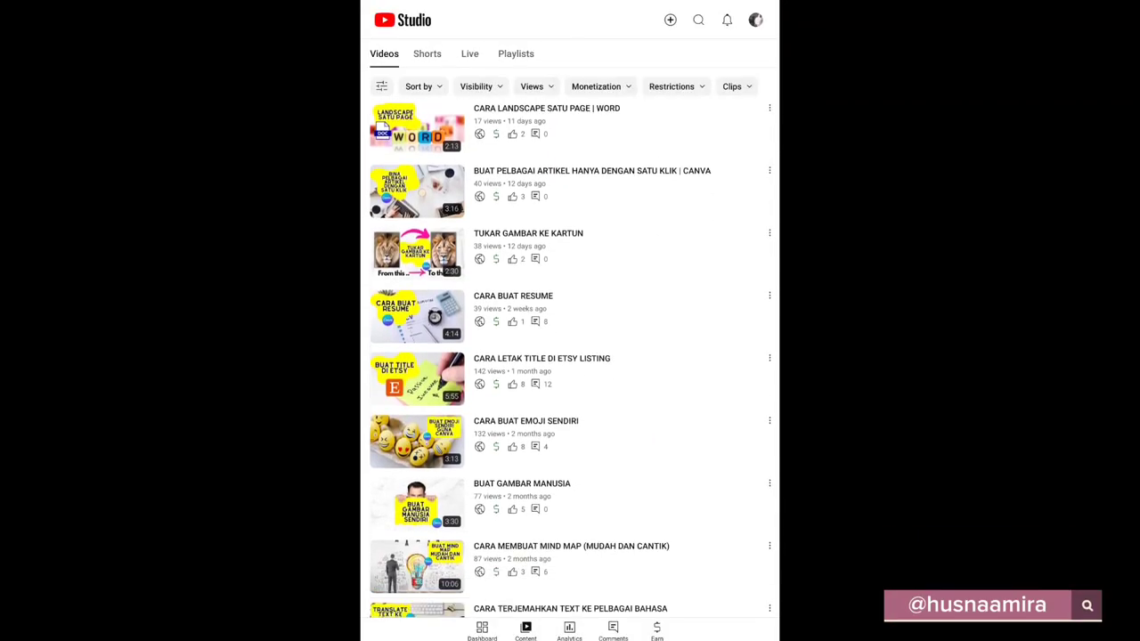
pyautogui.scroll(-1, 570, 356)
pyautogui.scroll(-1, 569, 356)
pyautogui.scroll(-2, 570, 356)
pyautogui.scroll(-2, 570, 356)
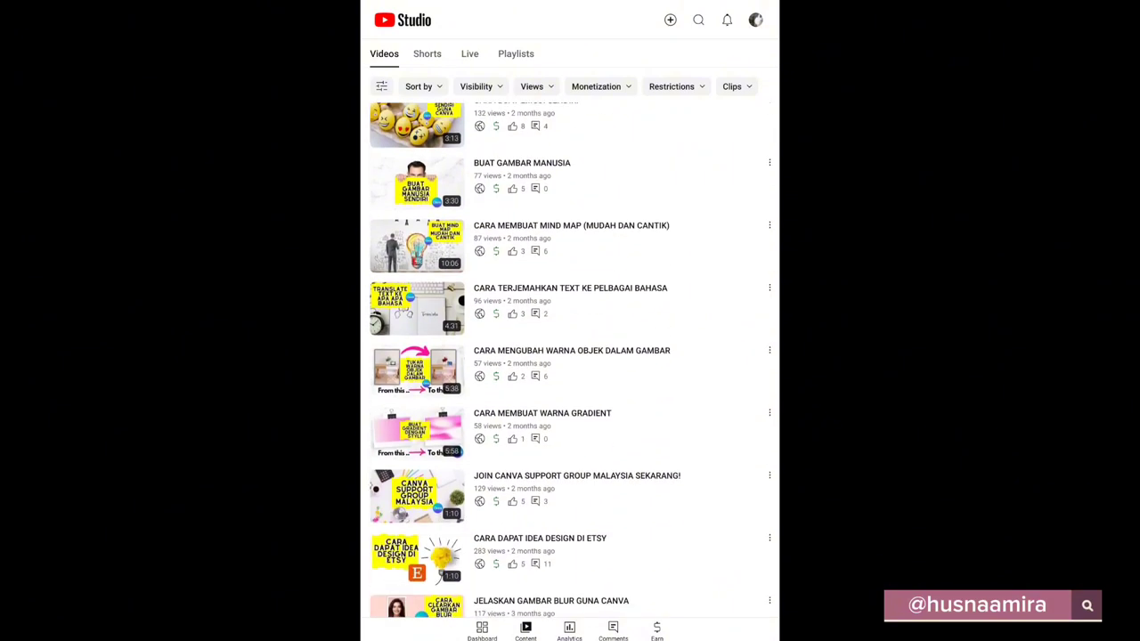
pyautogui.scroll(-2, 570, 356)
pyautogui.scroll(-2, 569, 356)
pyautogui.scroll(-2, 570, 356)
pyautogui.scroll(-2, 570, 356)
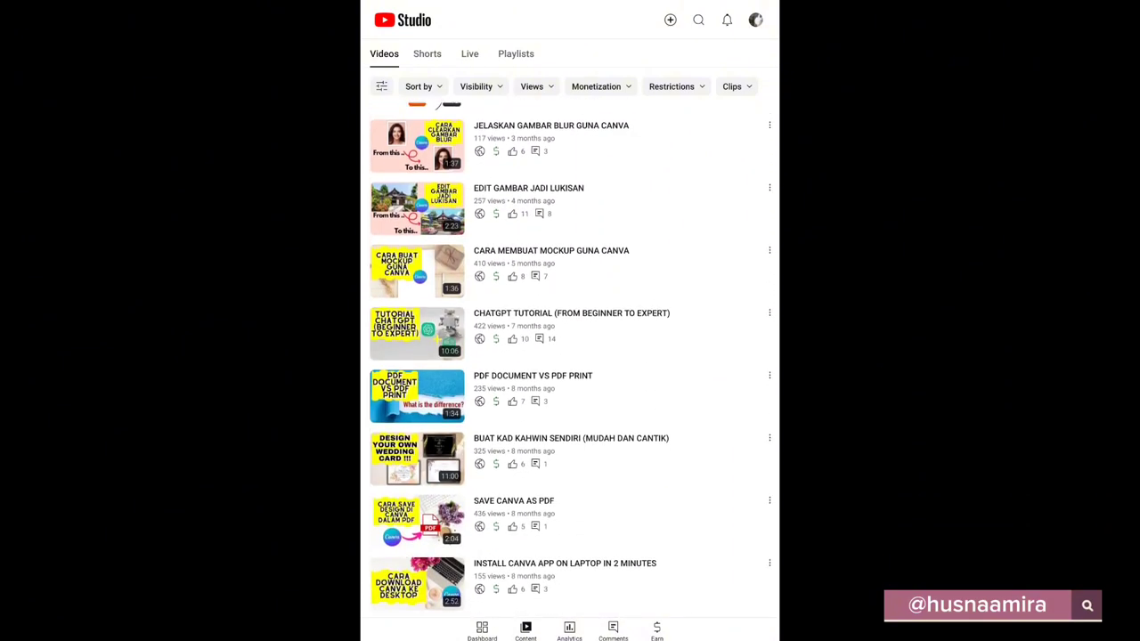
pyautogui.scroll(-2, 570, 357)
pyautogui.scroll(-2, 570, 356)
pyautogui.scroll(-1, 570, 356)
pyautogui.scroll(-1, 570, 357)
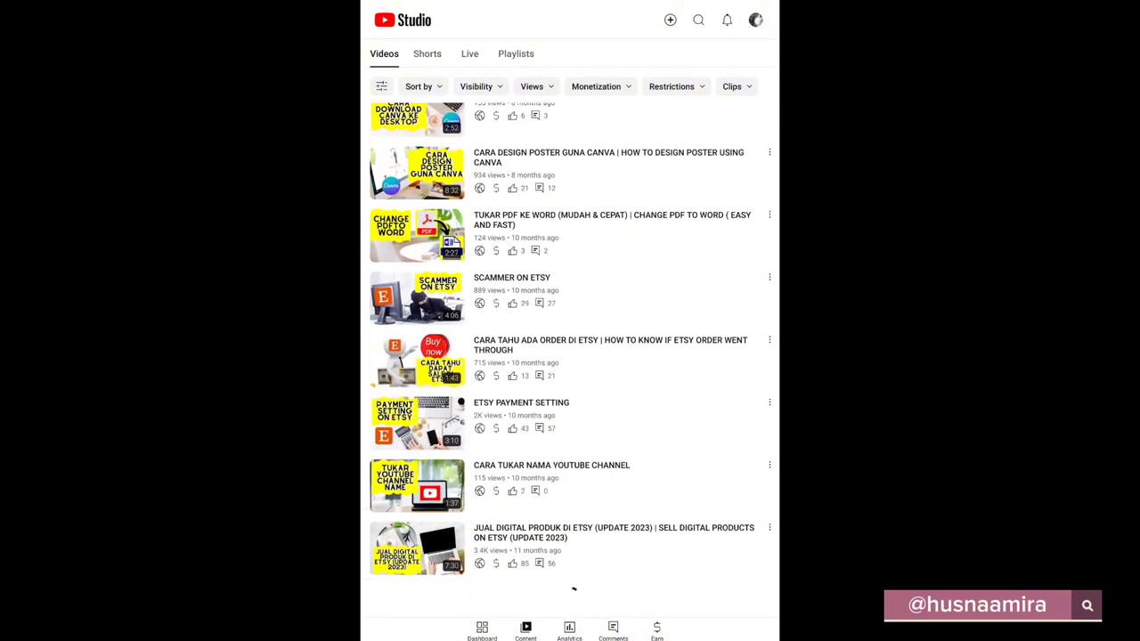